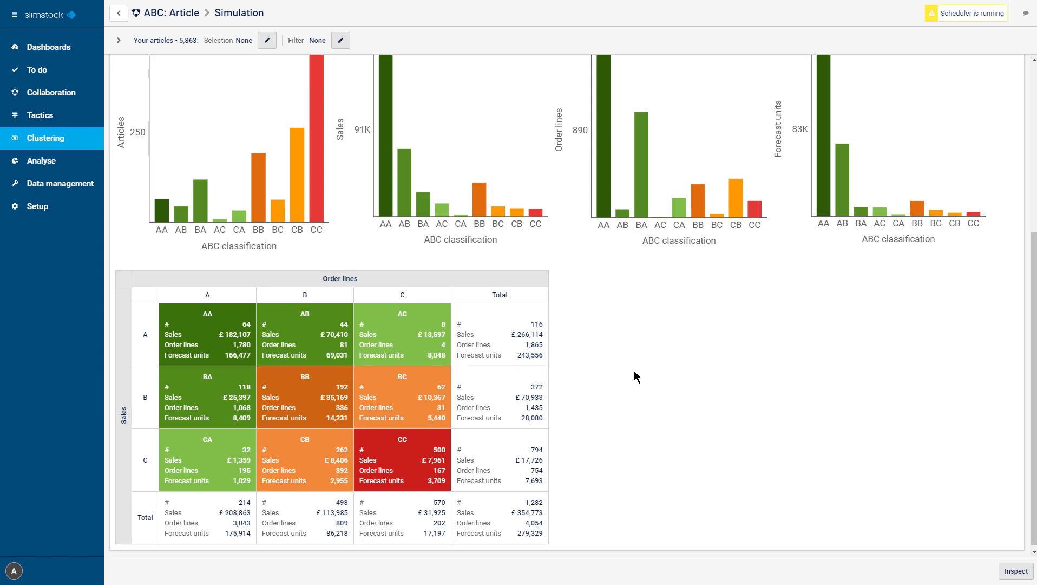
Step: Start a new article ABC clustering profile named "Webinar ABC" with description "Introduction" and no password protection
click(94, 144)
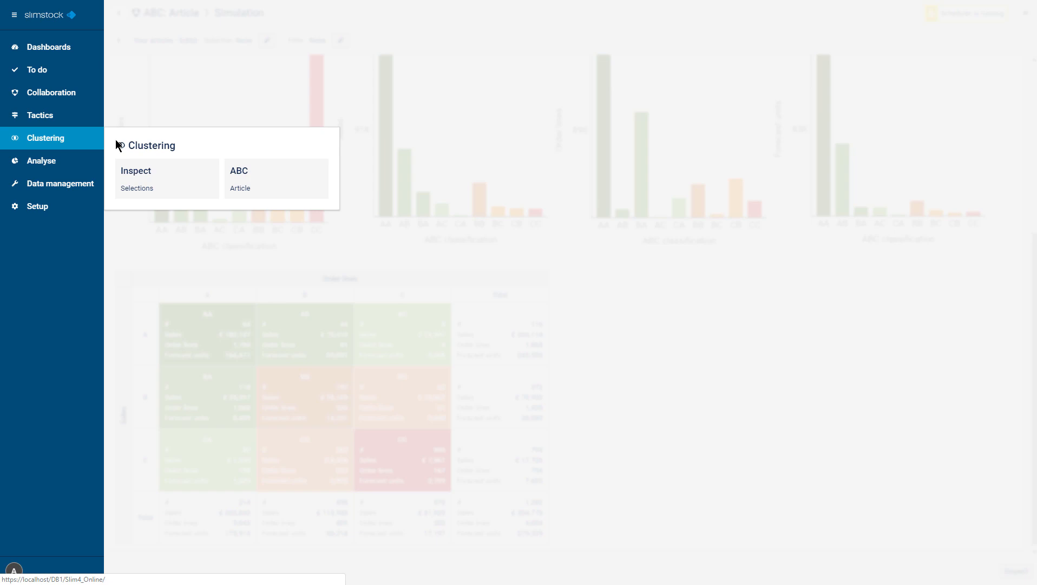
click(240, 189)
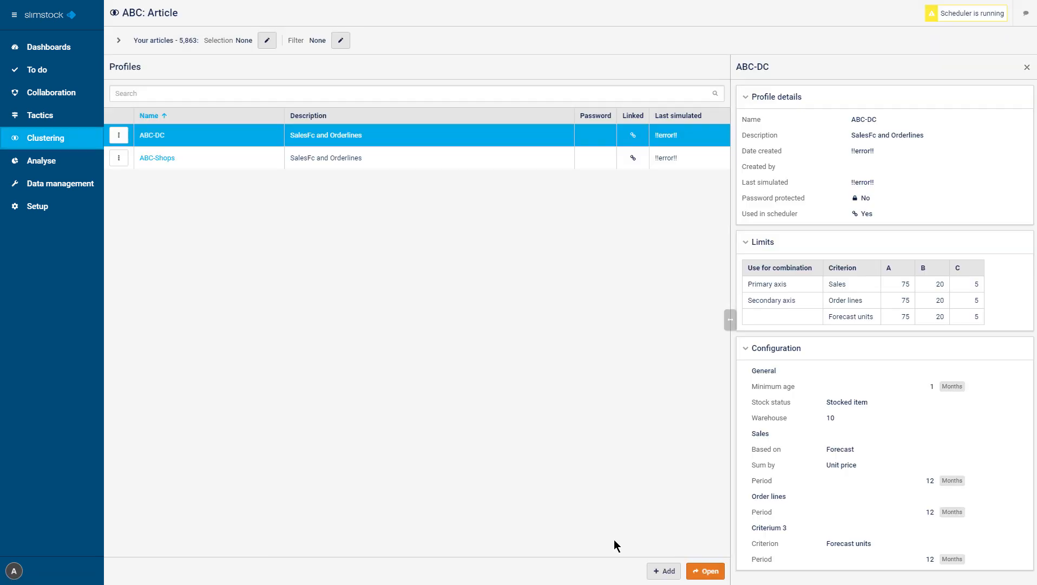
click(670, 576)
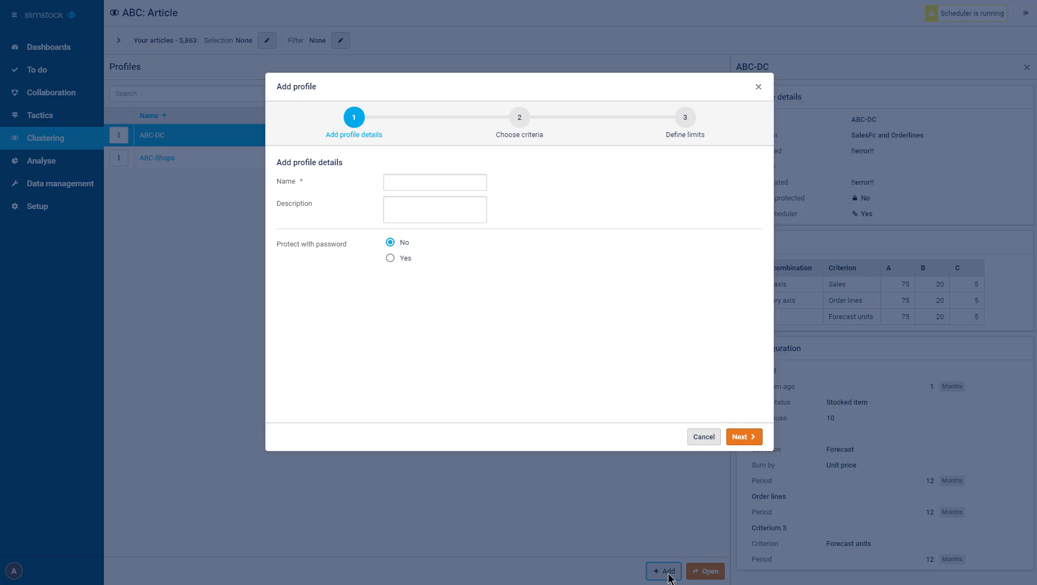
click(452, 182)
text(Webinar ABC)
key(Tab)
text(Introduction)
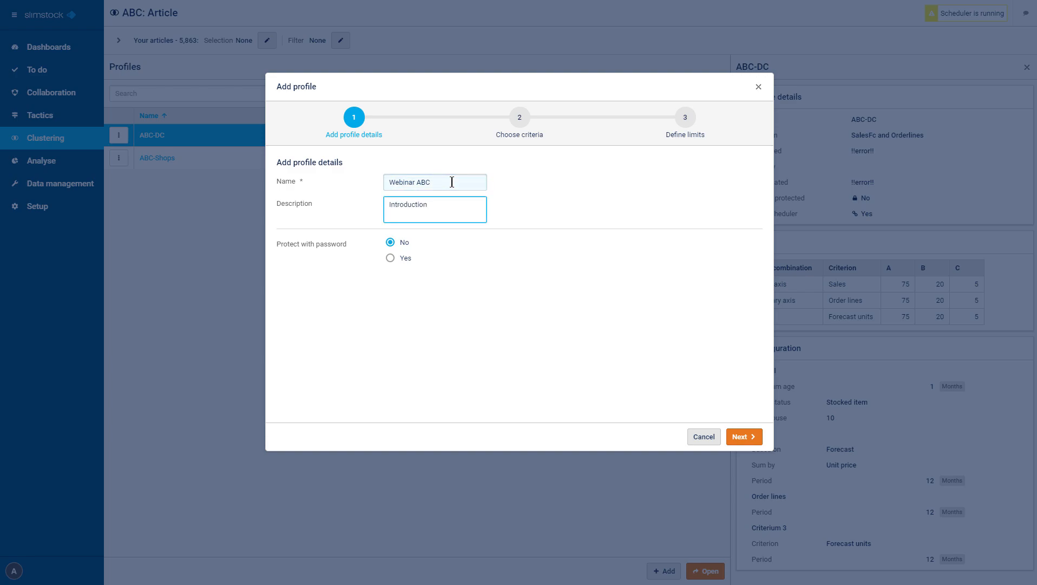
click(761, 438)
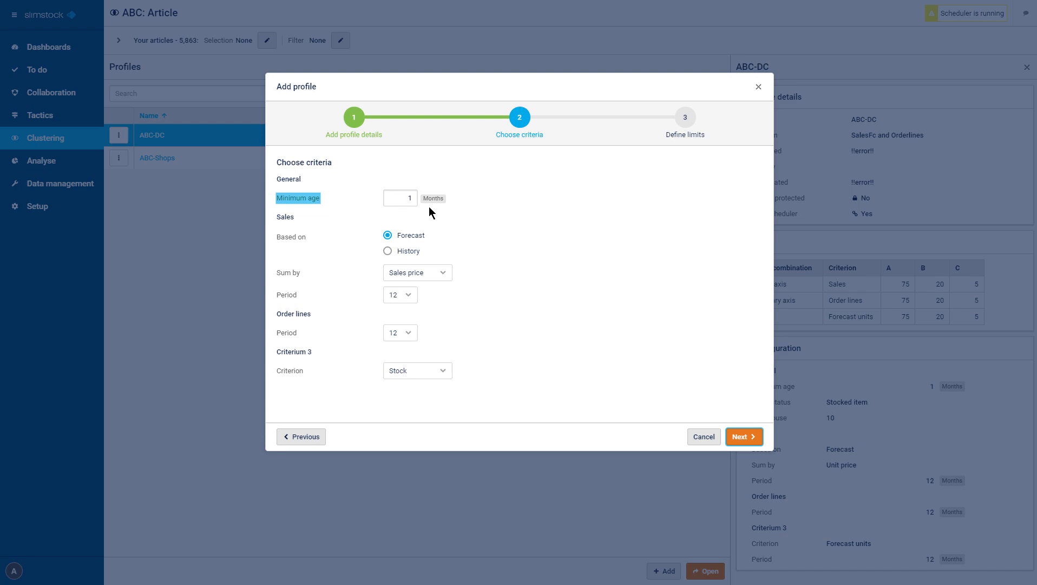
Step: Set the minimum age to 5 months and sum the forecast-based sales by Unit price over a period of 12
click(408, 195)
text(5)
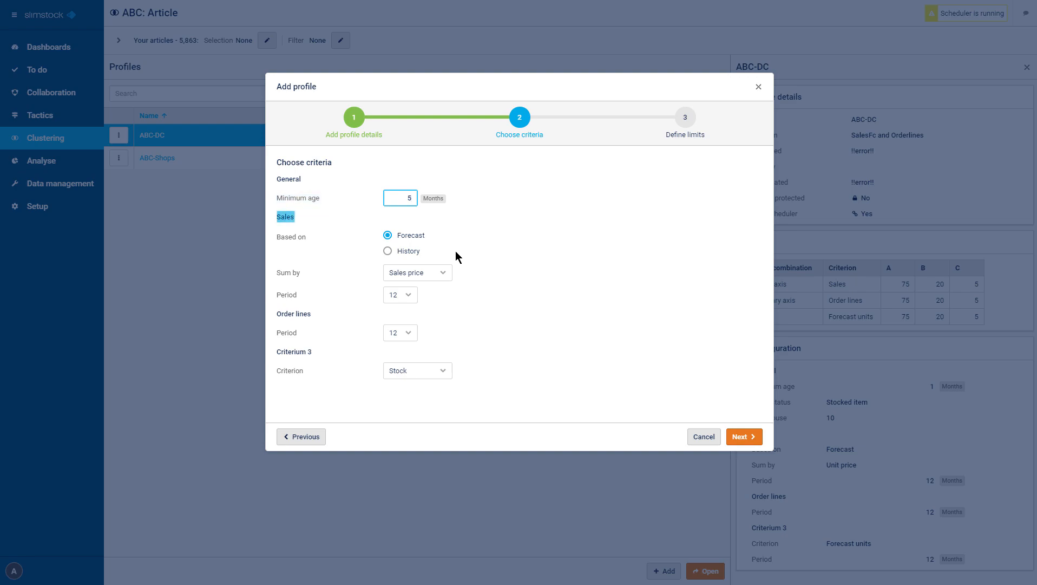
click(447, 273)
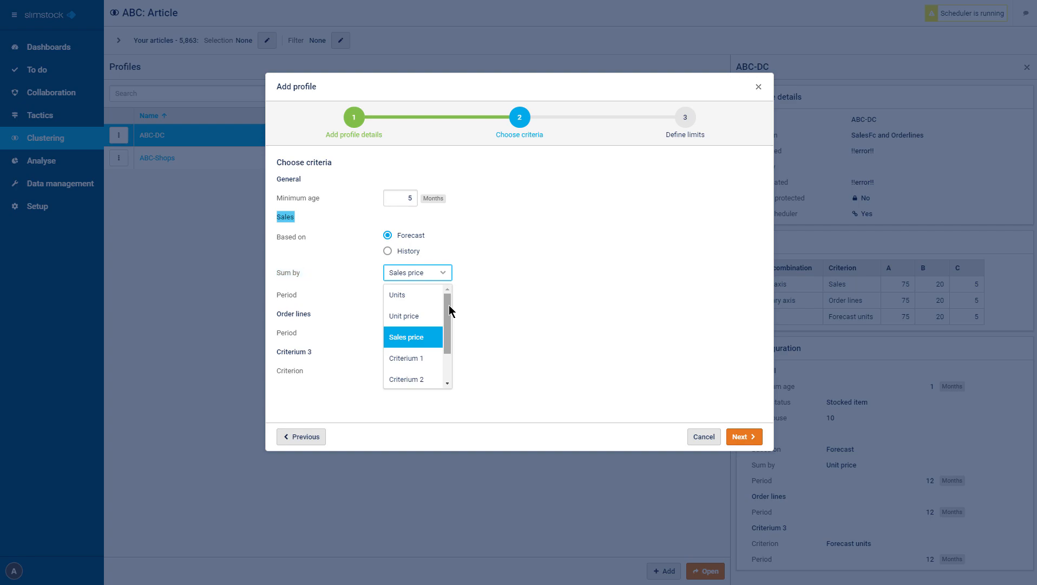
click(433, 316)
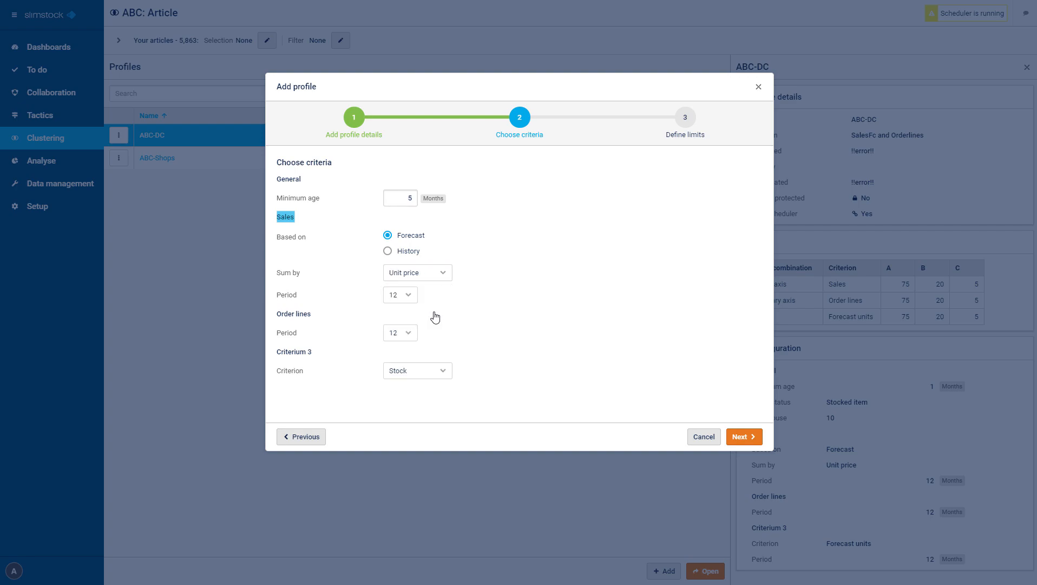
click(414, 297)
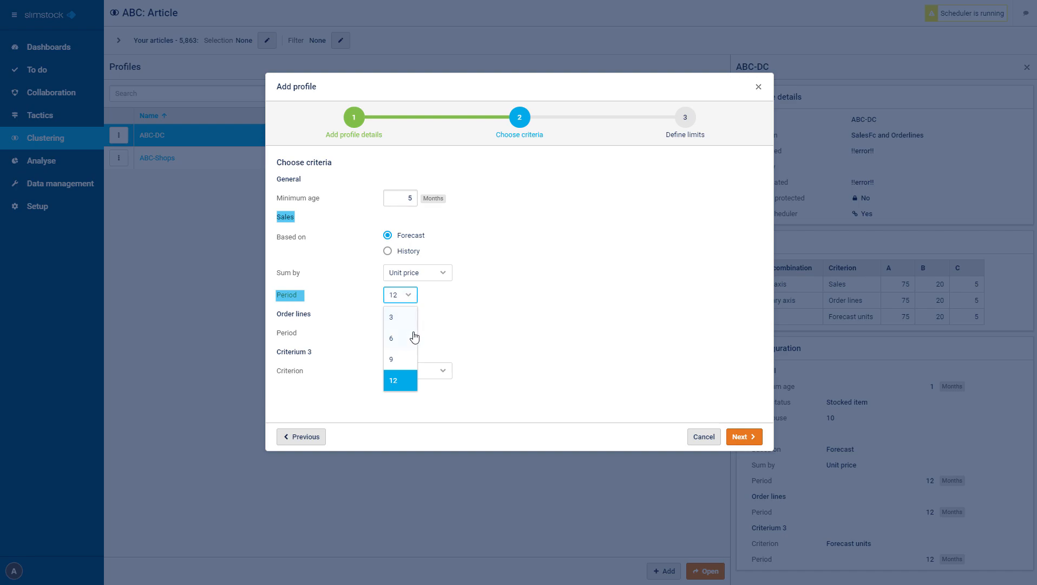
click(411, 381)
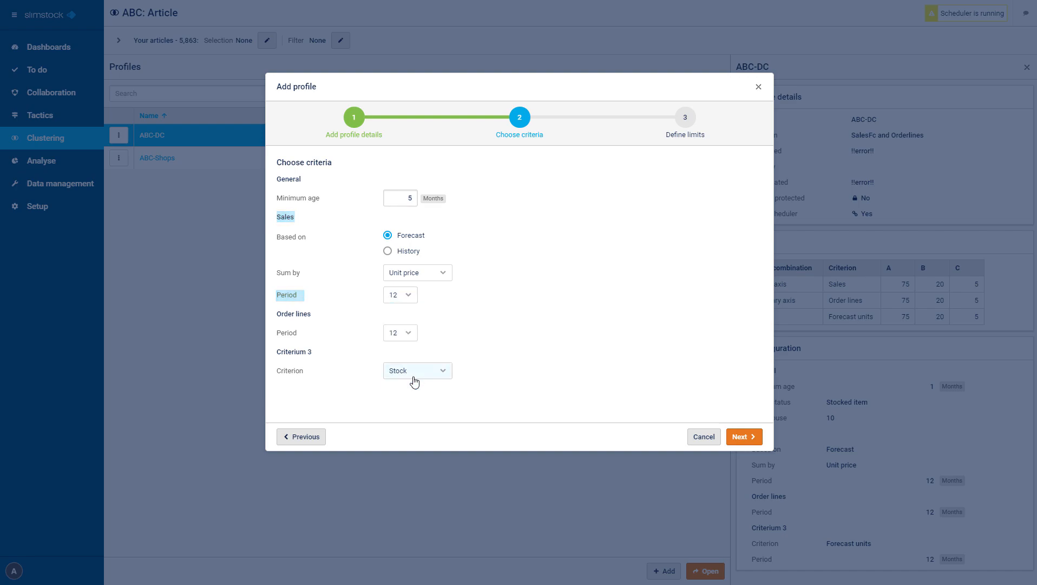
Step: Keep the order lines period at 12 and Stock as criterium 3, and proceed to the limits definition
click(408, 333)
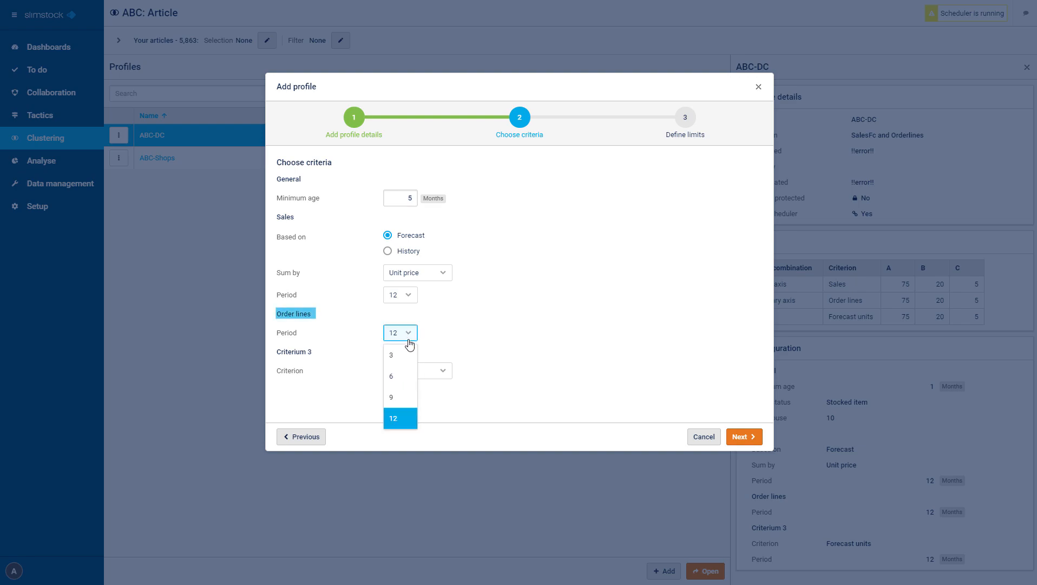
click(416, 417)
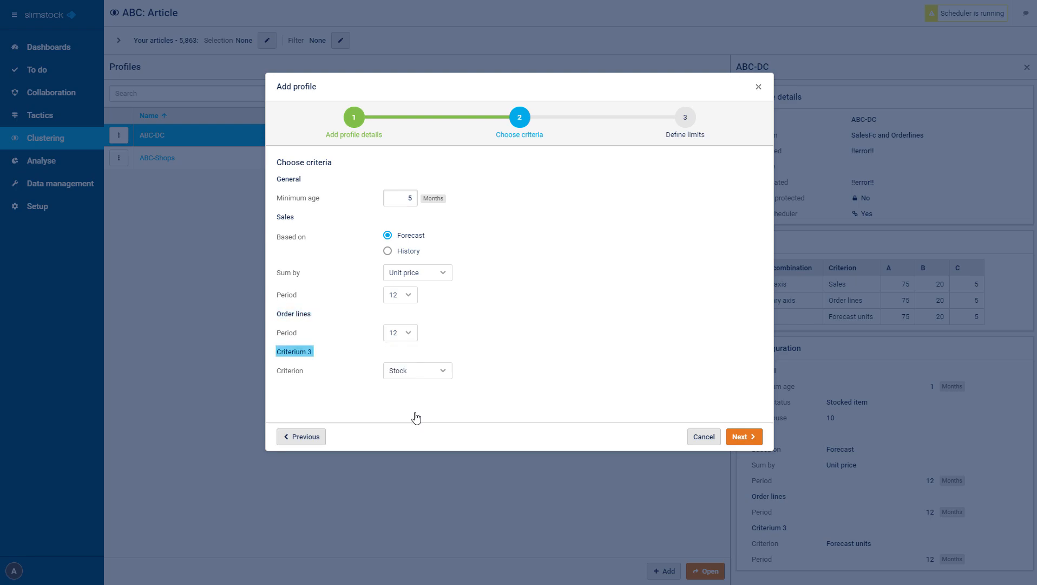
click(445, 377)
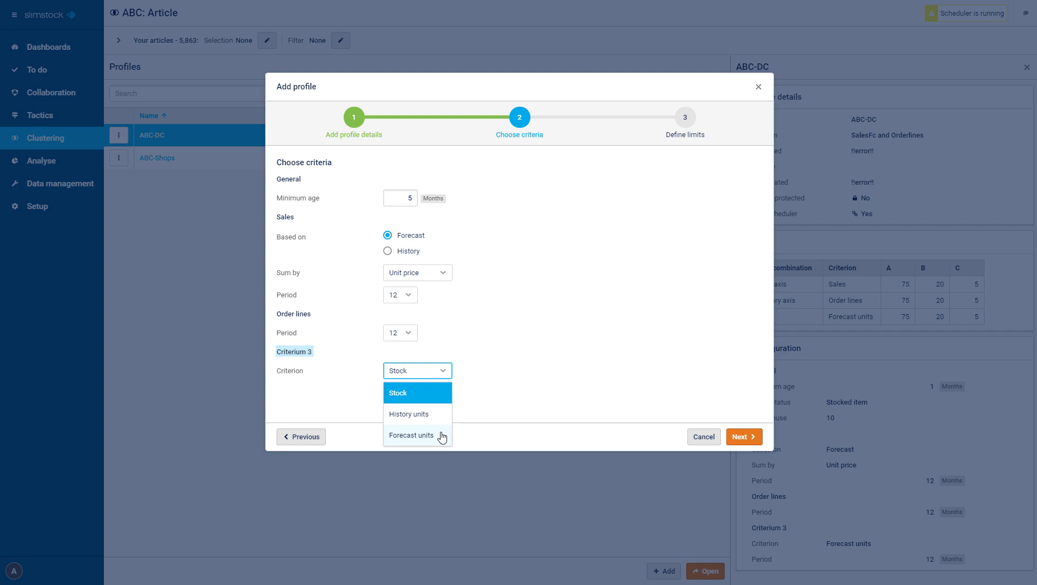
click(439, 401)
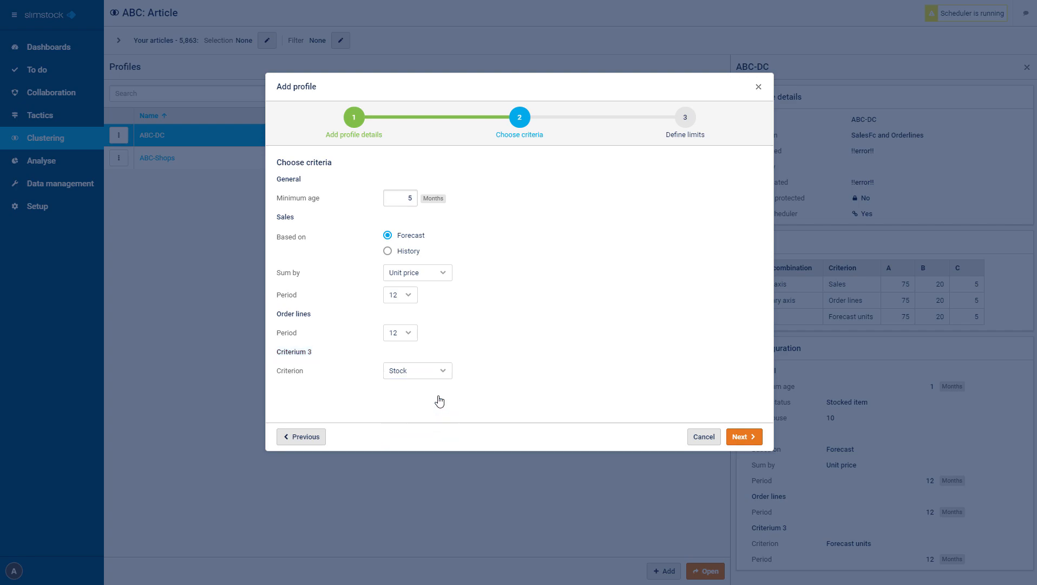
click(753, 437)
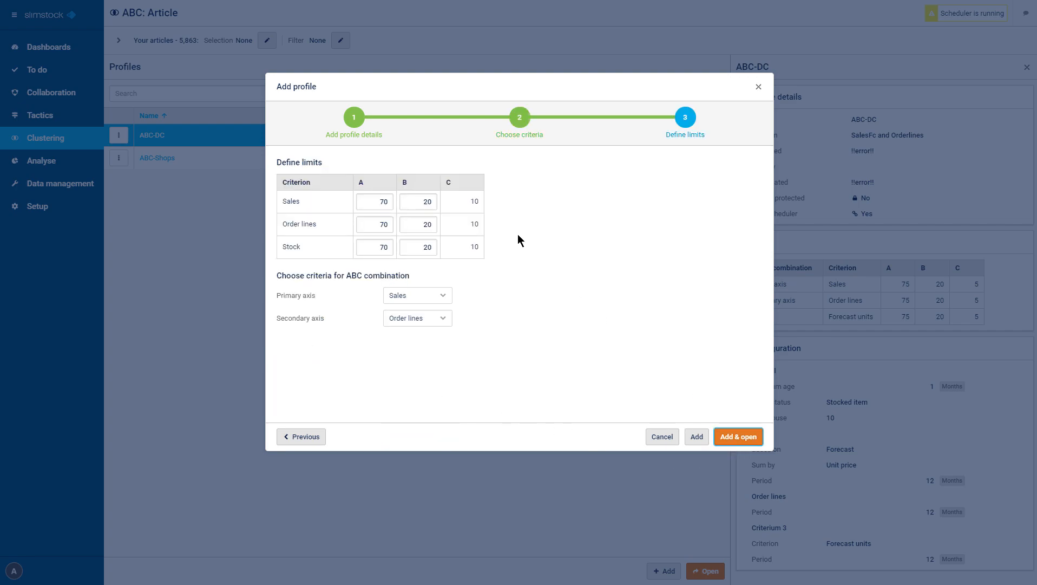
Step: Try A limits of 80 and 50 for the Sales criterion and return it to 70
click(381, 205)
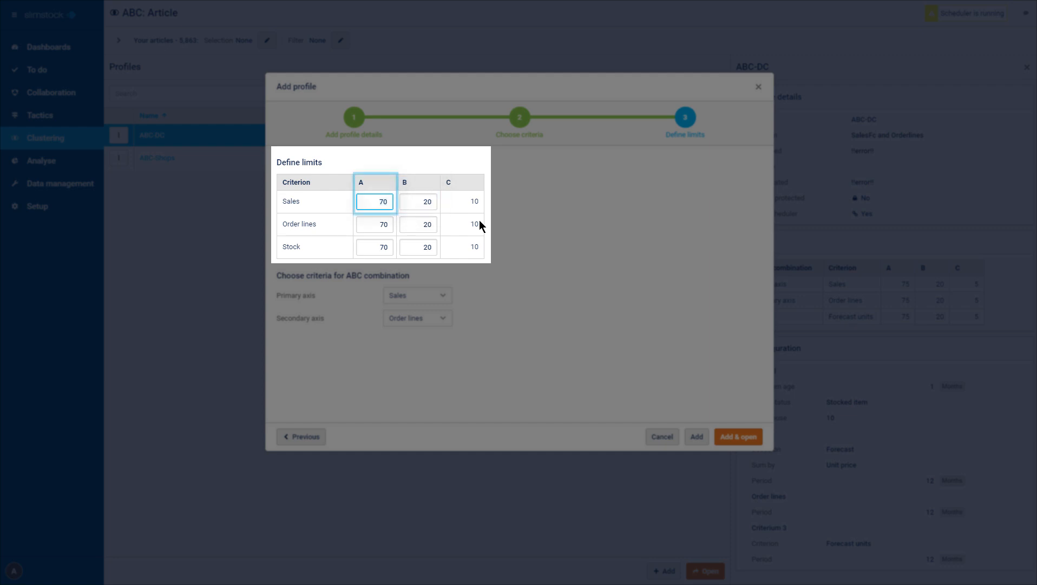
text(80)
click(492, 225)
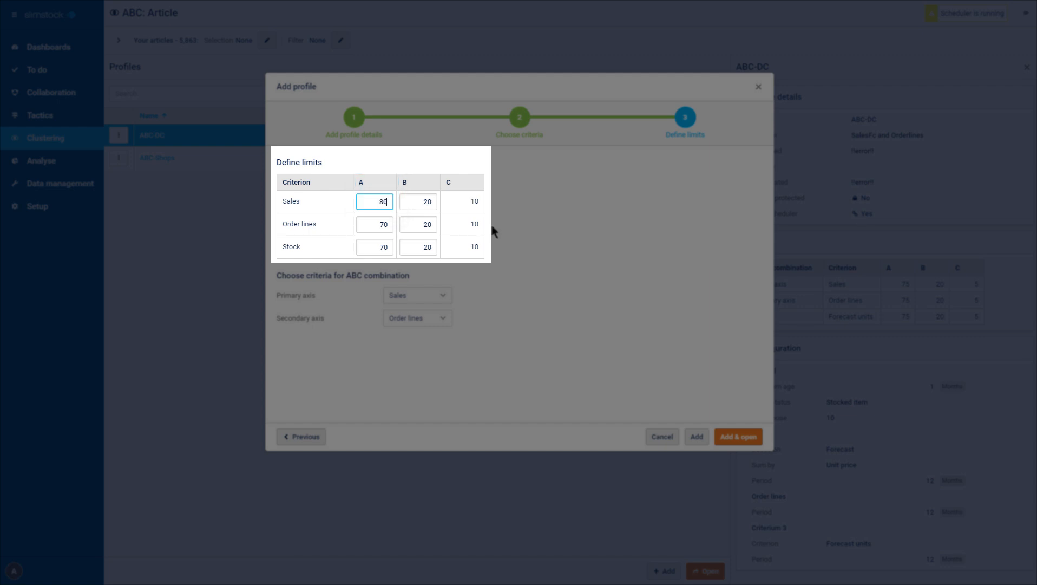
click(404, 200)
double_click(377, 202)
text(50)
click(509, 235)
double_click(383, 202)
text(70)
click(534, 245)
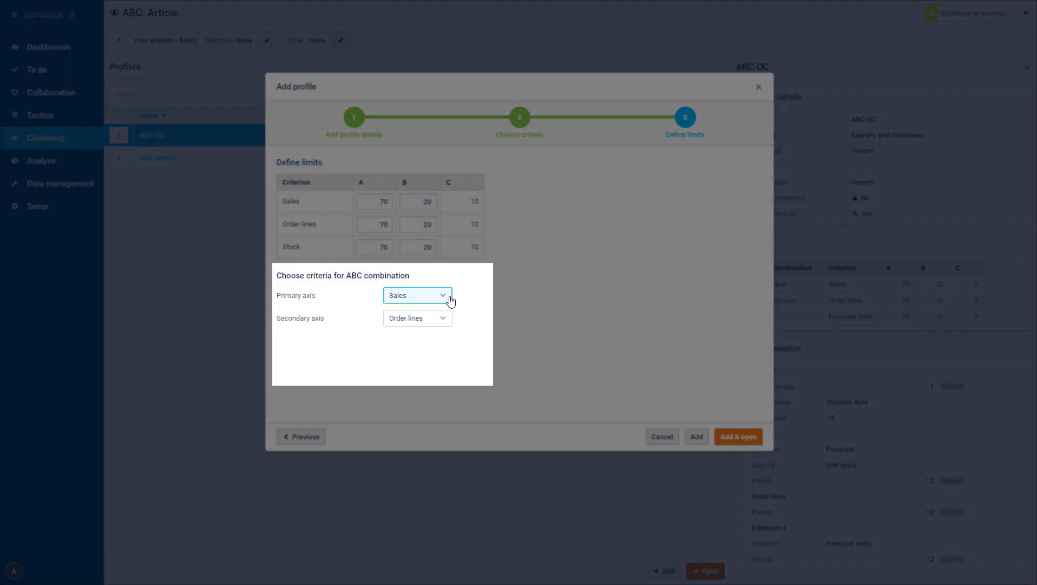
Step: Keep Sales as primary axis and Order lines as secondary axis, and add and open the profile
click(450, 299)
click(450, 299)
click(452, 320)
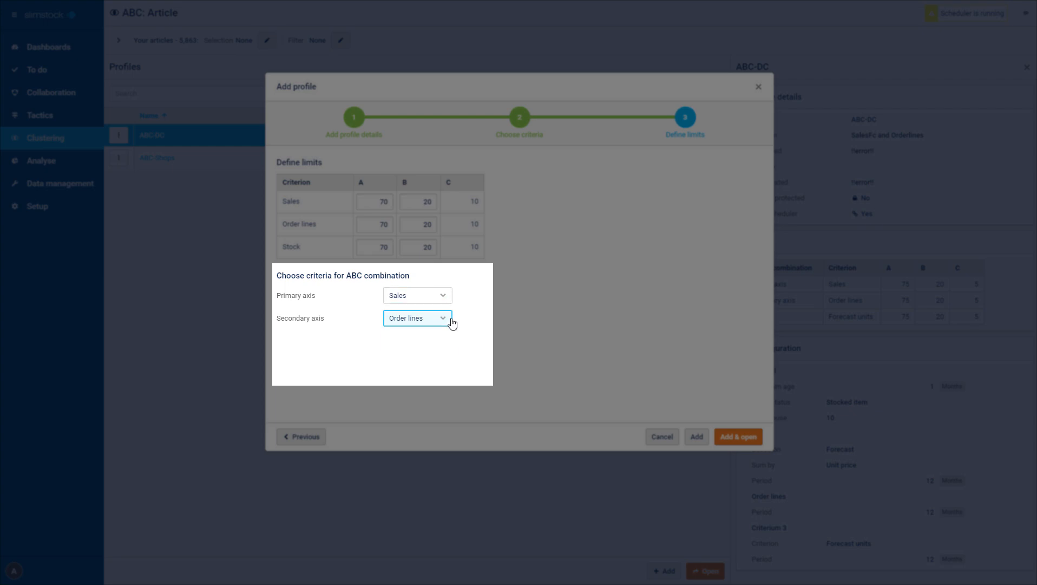
click(452, 323)
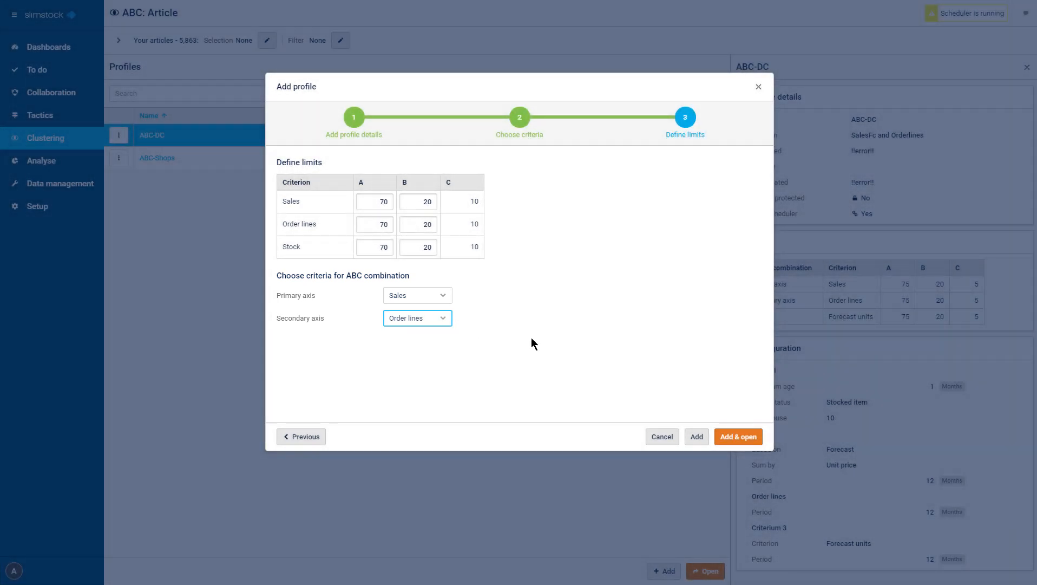
click(751, 438)
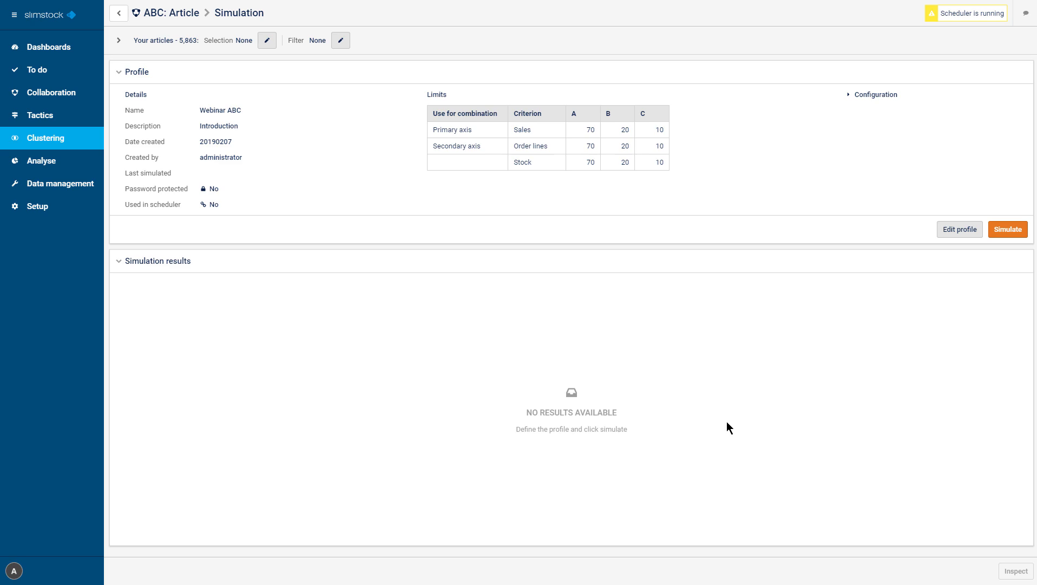
Step: Show the profile's configuration details and run its ABC simulation
click(848, 98)
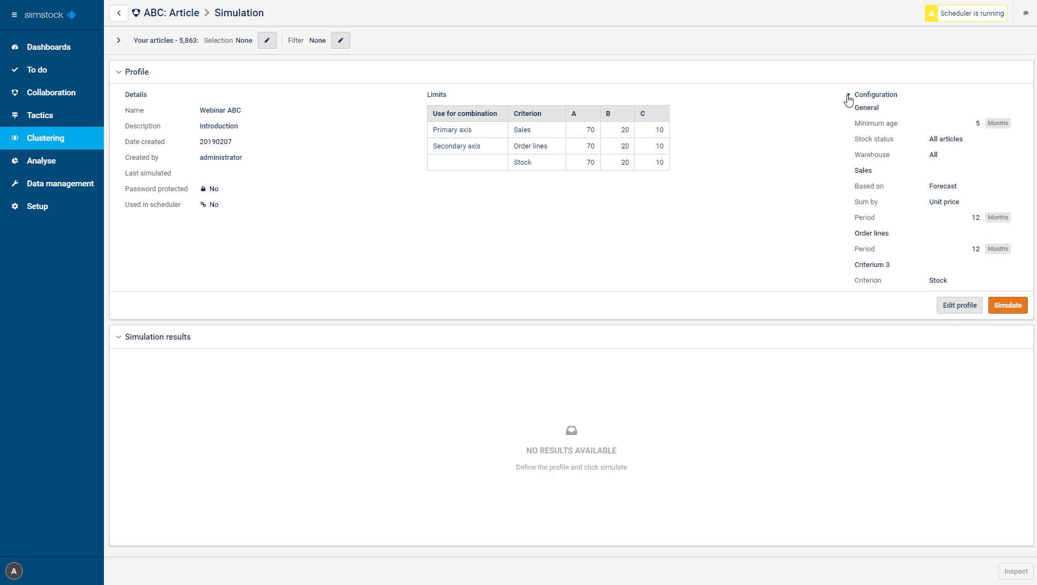
click(959, 308)
click(703, 459)
click(1004, 307)
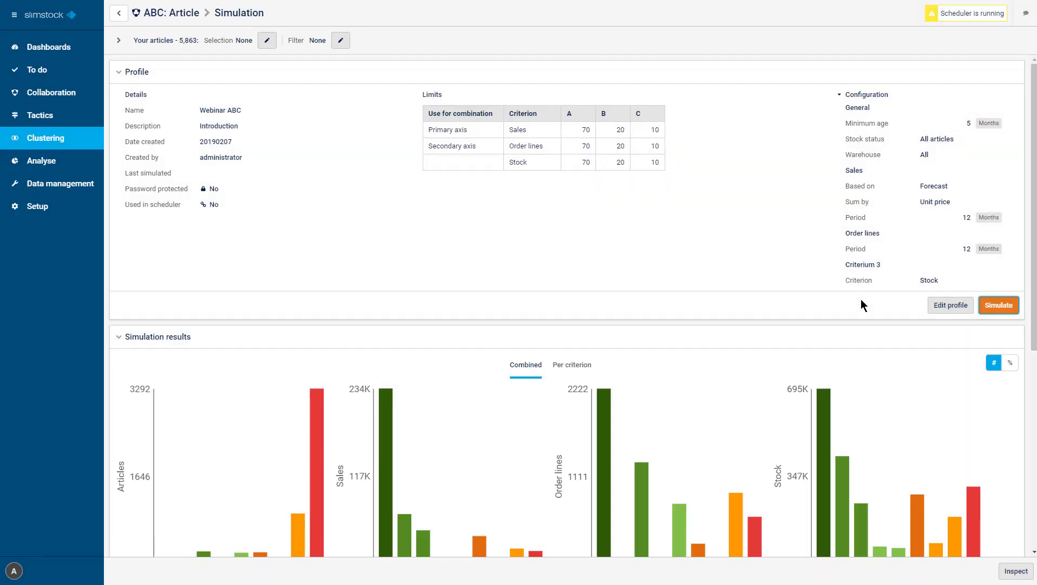
Step: Collapse the profile details and limit the articles to the "Class worse" user selection
click(430, 76)
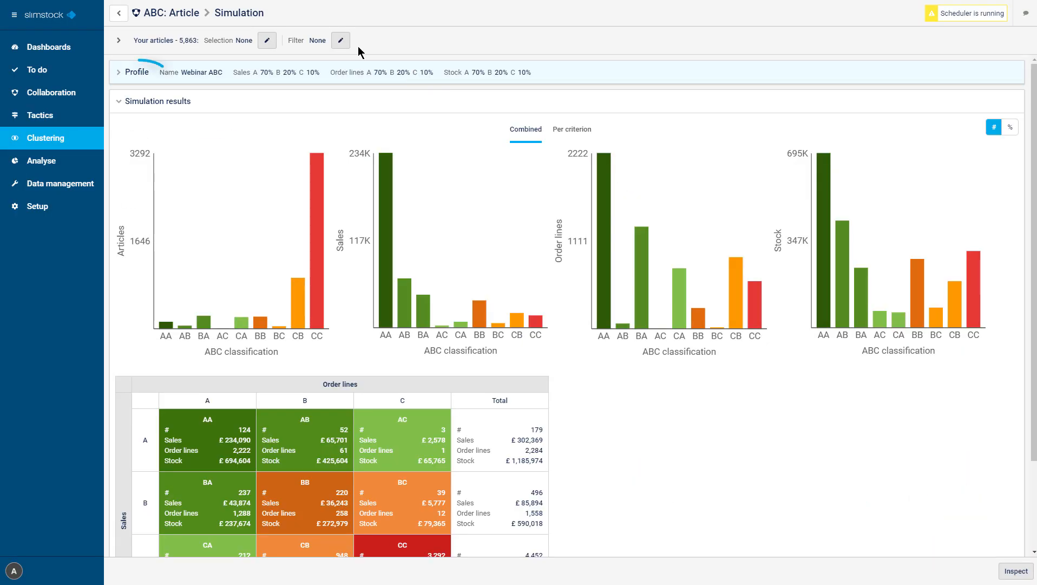
click(267, 40)
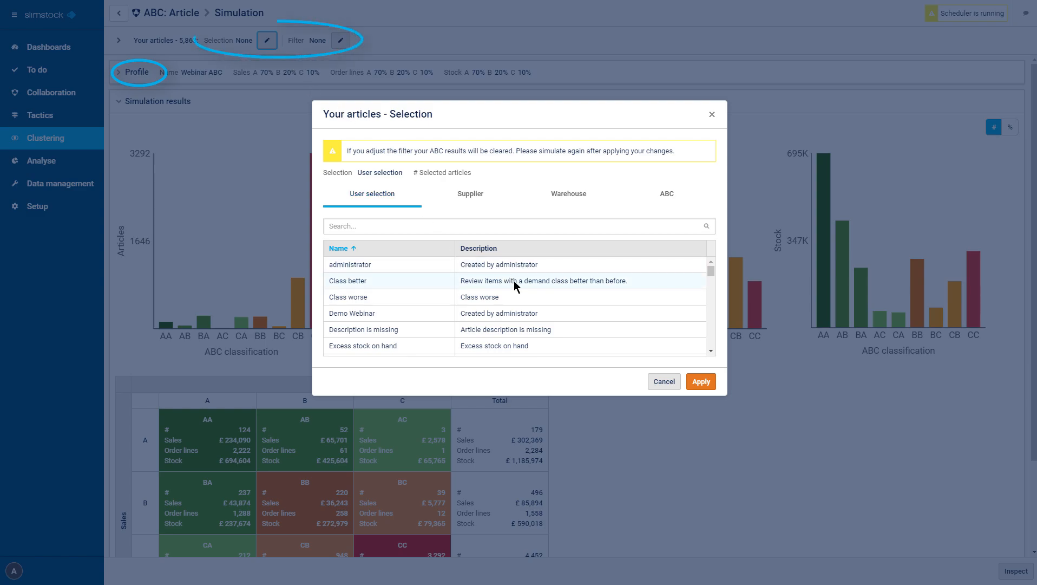
click(520, 297)
click(702, 382)
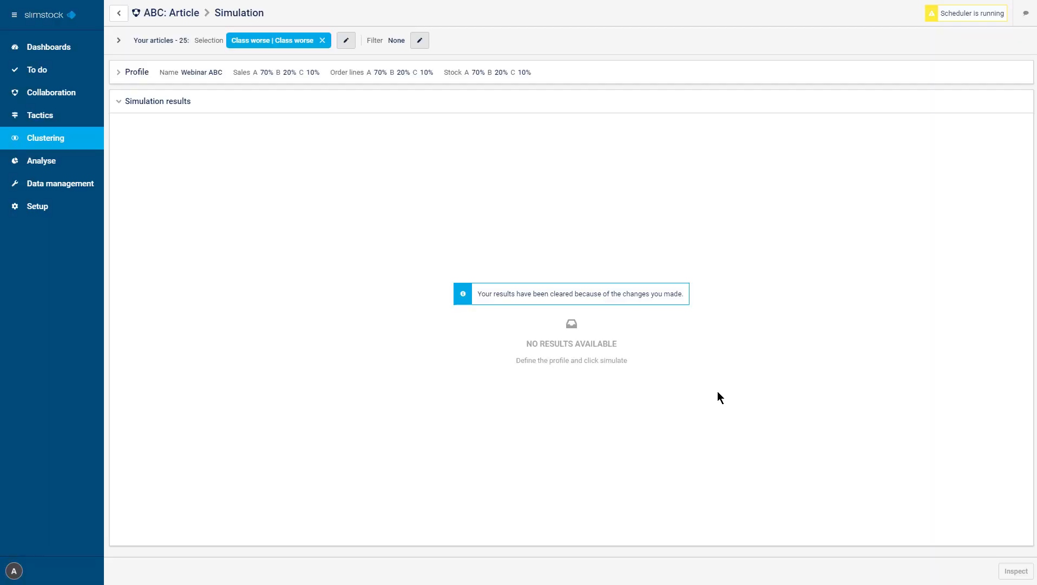
Step: Remove the "Class worse" selection and rerun the simulation to review its charts and ABC matrix
click(586, 77)
click(322, 41)
click(1009, 311)
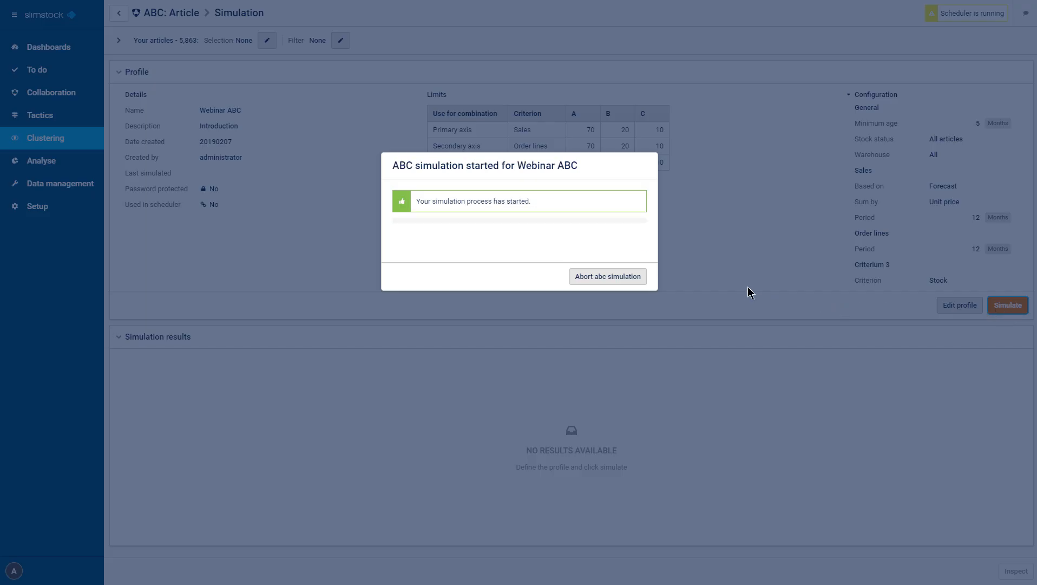
scroll(705, 178, down, 5)
scroll(706, 173, down, 2)
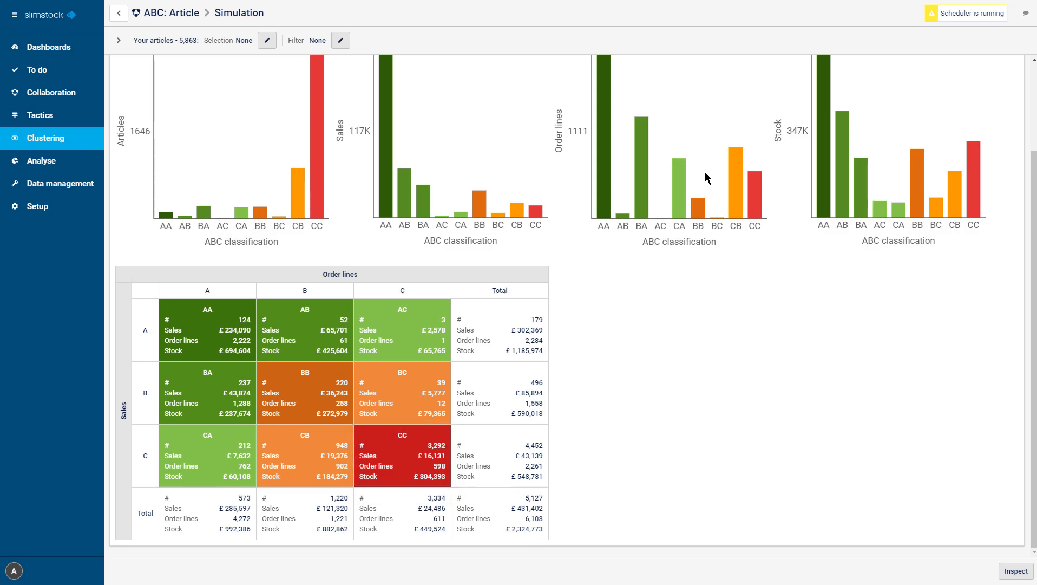
scroll(706, 172, up, 1)
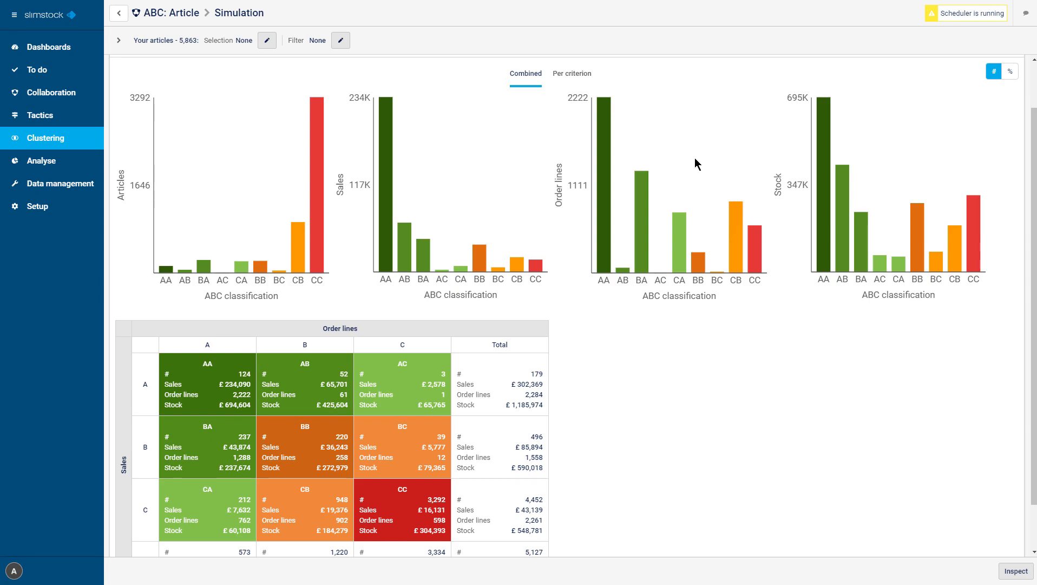
Step: Inspect the simulated articles with the navigation collapsed, viewing the ABC classification per criterion and back in combined form
click(1025, 572)
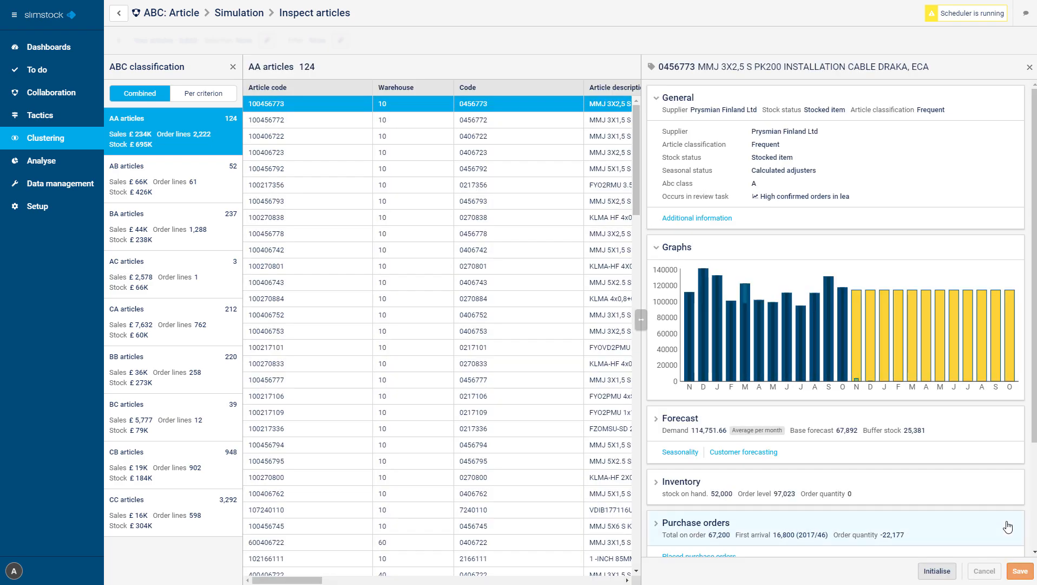
click(10, 16)
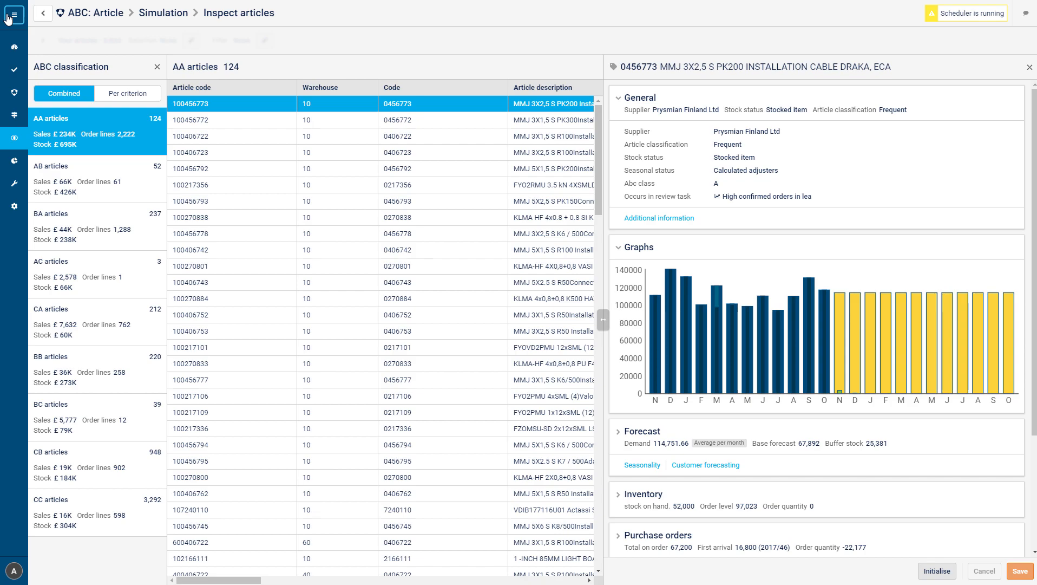
click(117, 95)
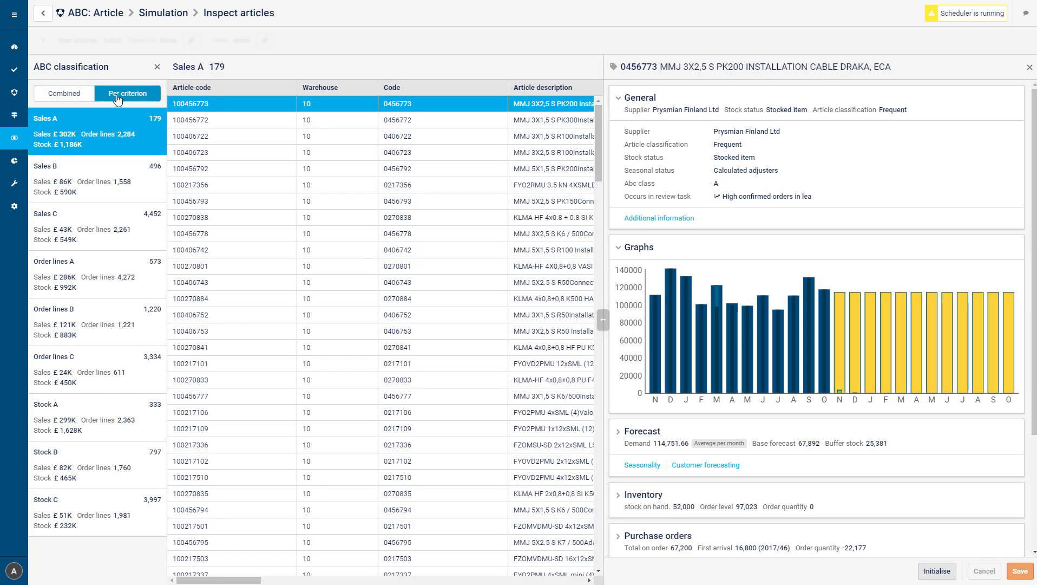
click(85, 100)
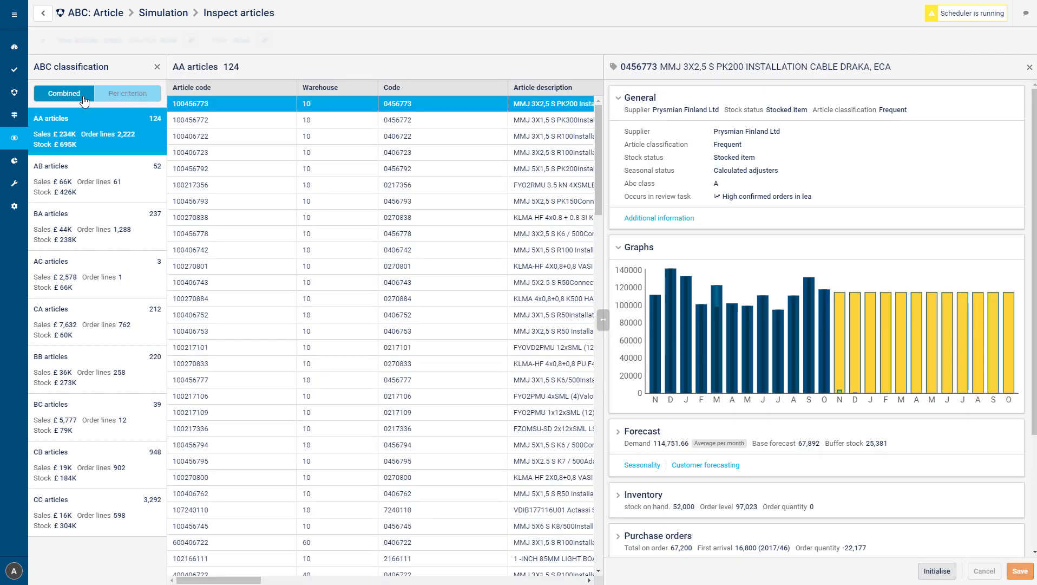